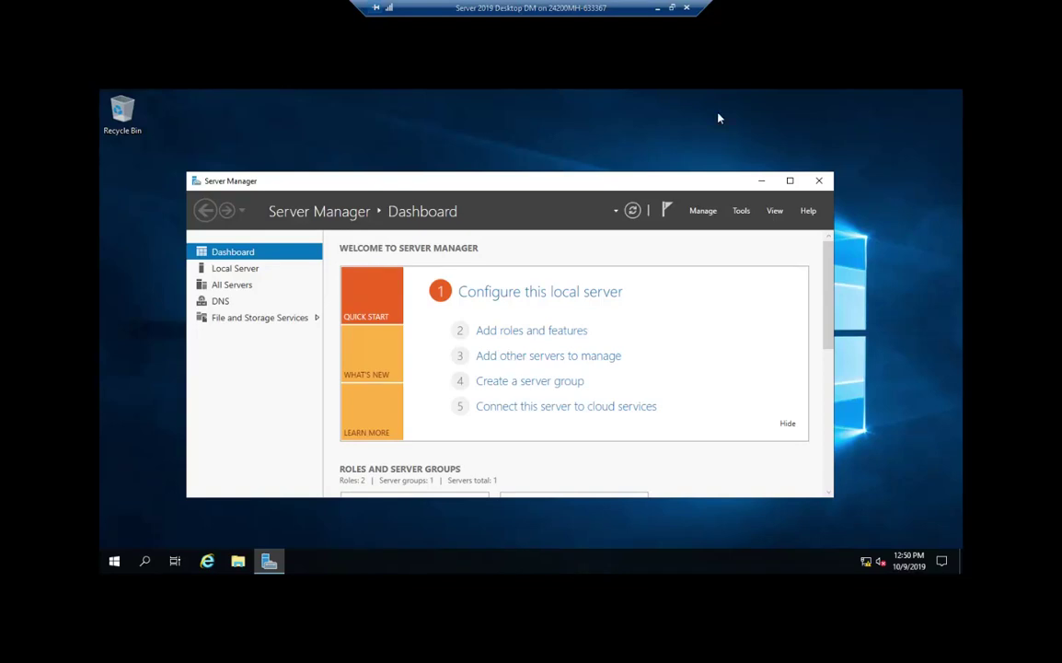
Step: Launch DNS Manager from Server Manager's Tools menu and bring up the DALTON-DM server's actions
{"action": "left_click", "coordinate": [741, 210]}
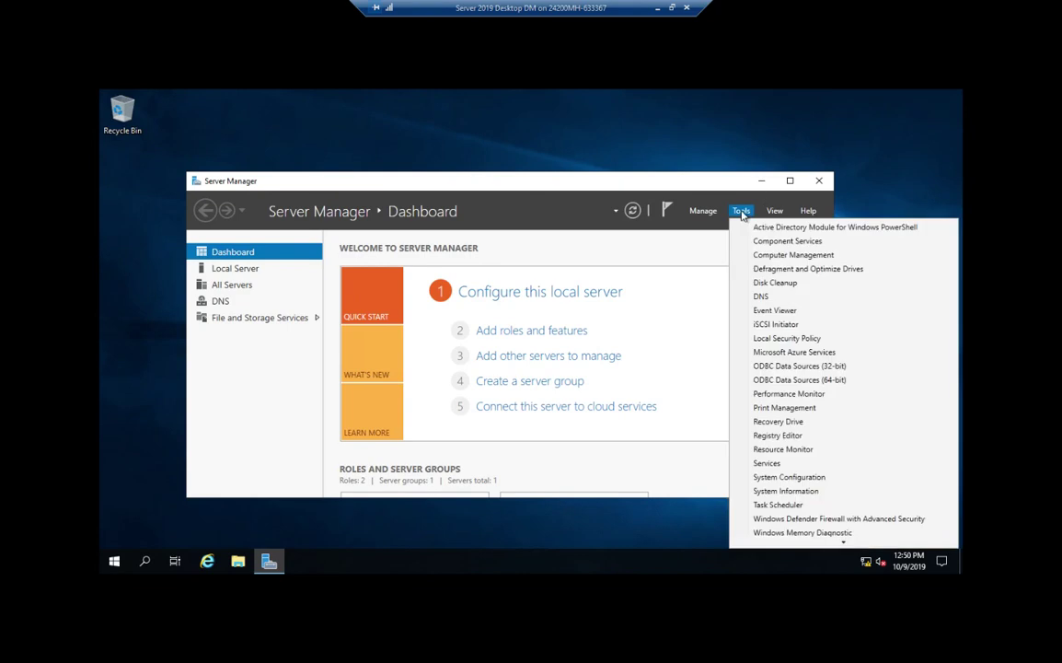
{"action": "left_click", "coordinate": [805, 302]}
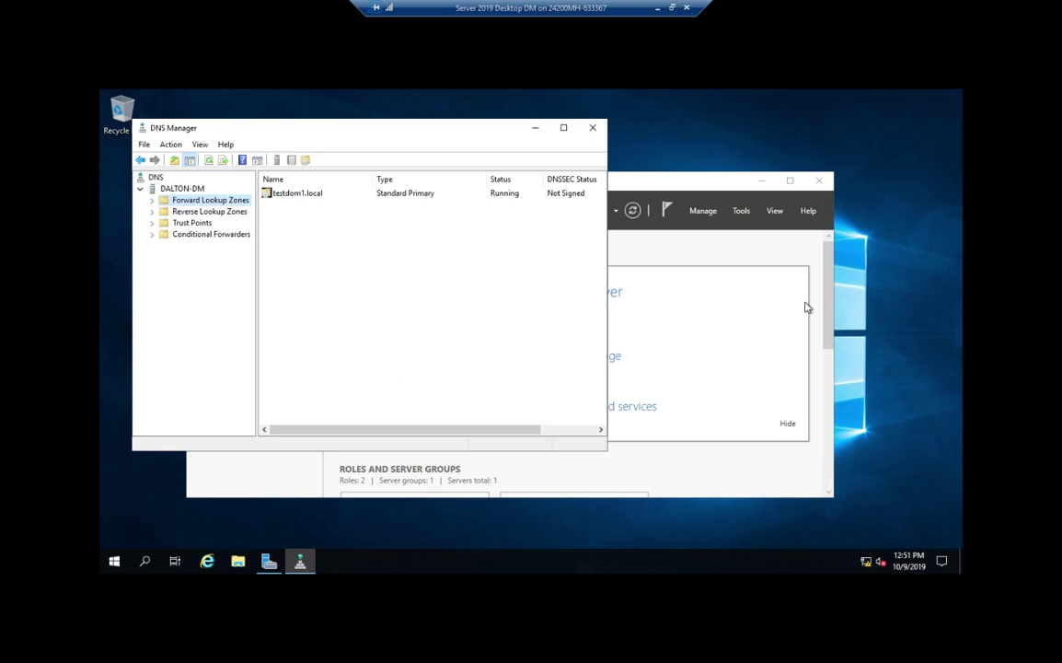
{"action": "right_click", "coordinate": [190, 189]}
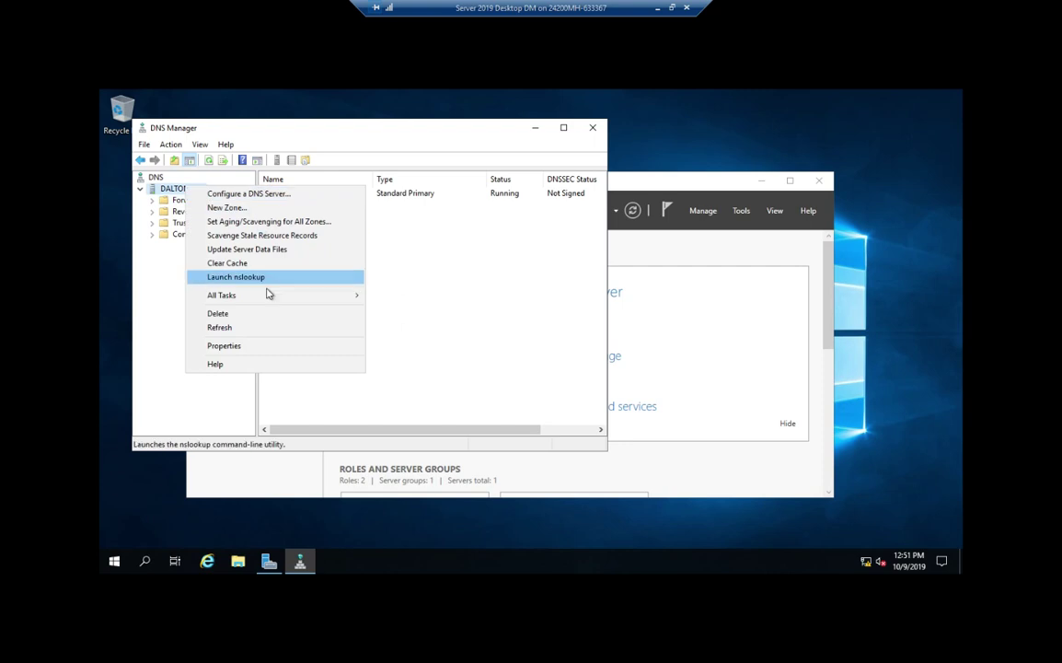
Step: In DALTON-DM's Forwarders settings, remove the three fec0:0:0:ffff::1/2/3 forwarders
{"action": "left_click", "coordinate": [267, 346]}
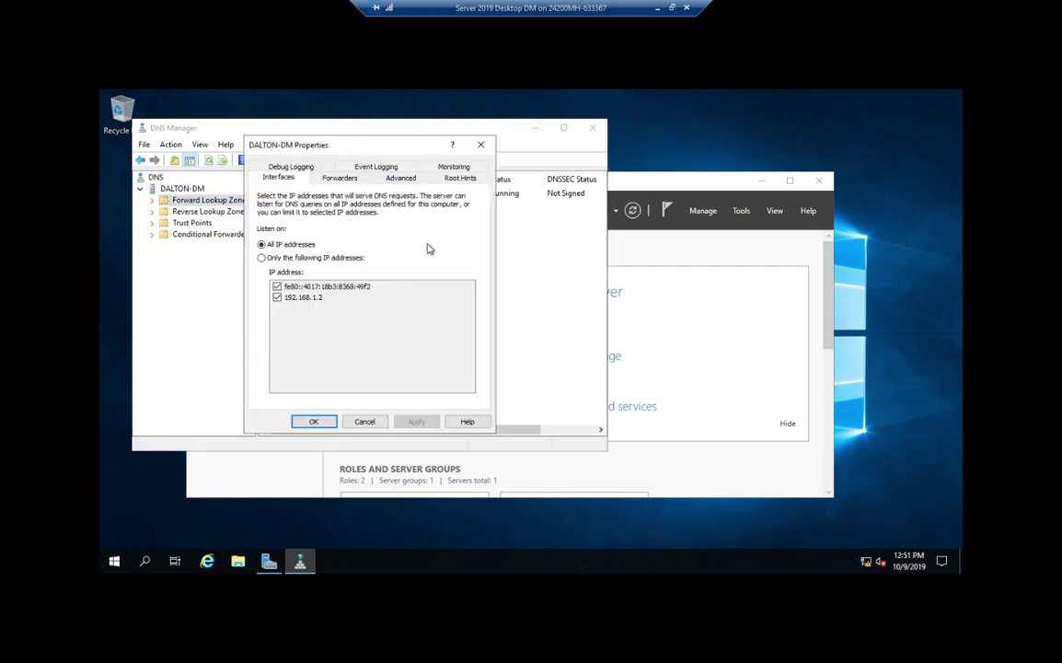
{"action": "left_click", "coordinate": [356, 180]}
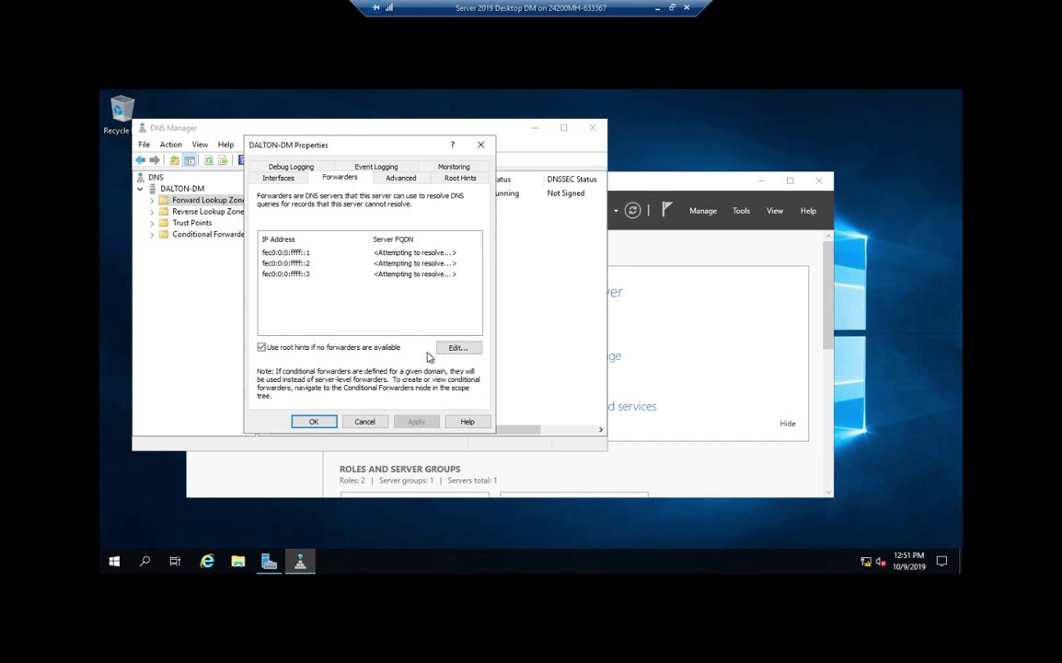
{"action": "left_click", "coordinate": [455, 348]}
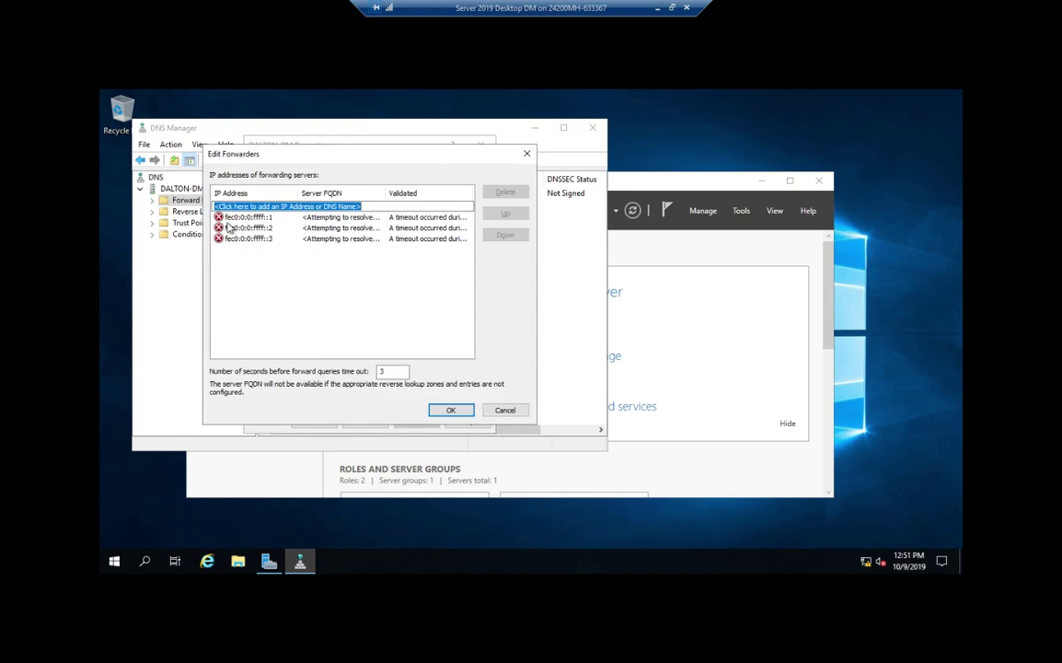
{"action": "key", "text": "Down"}
{"action": "key", "text": "Down"}
{"action": "key", "text": "Down"}
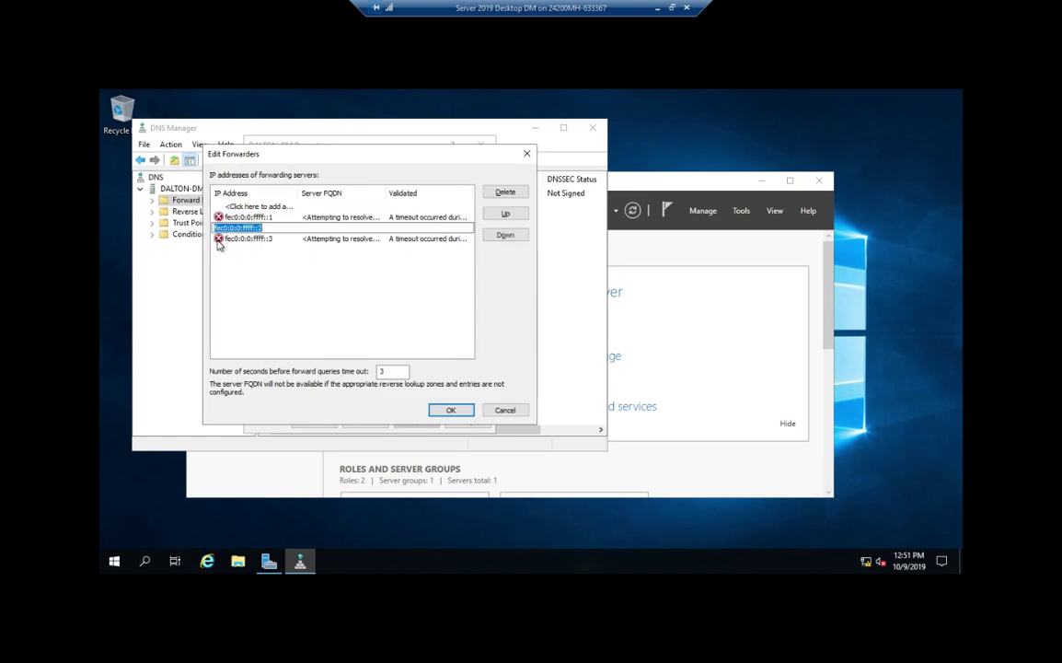
{"action": "left_click", "coordinate": [514, 195]}
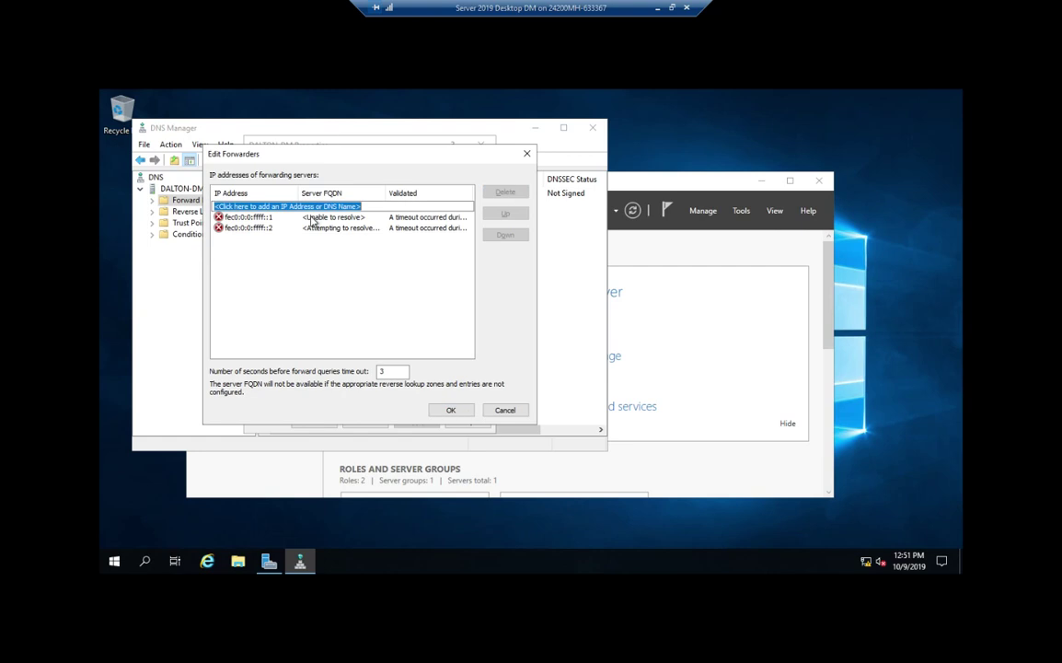
{"action": "key", "text": "Down"}
{"action": "left_click", "coordinate": [505, 193]}
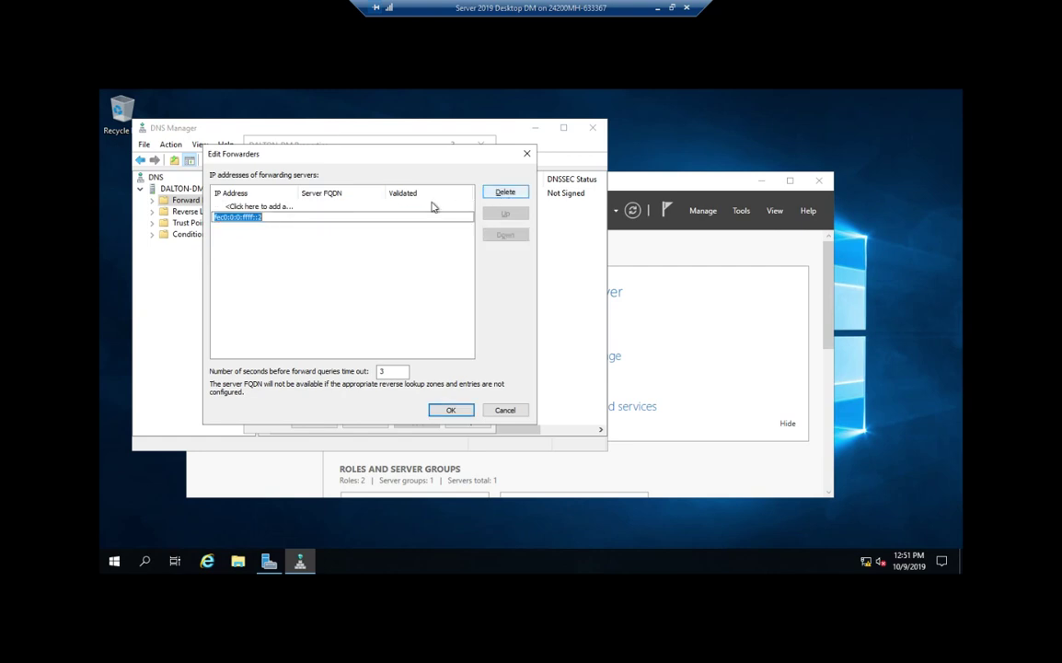
{"action": "left_click", "coordinate": [505, 193]}
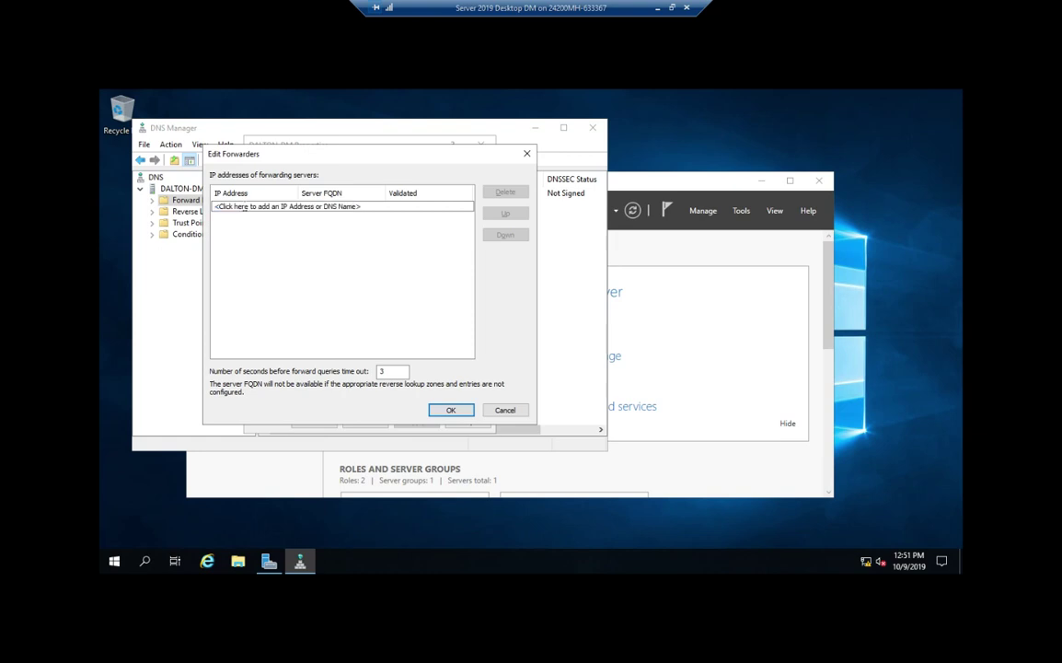
Step: Add 192.168.4.10 as the new forwarder address
{"action": "left_click", "coordinate": [262, 207]}
{"action": "type", "text": "192.168."}
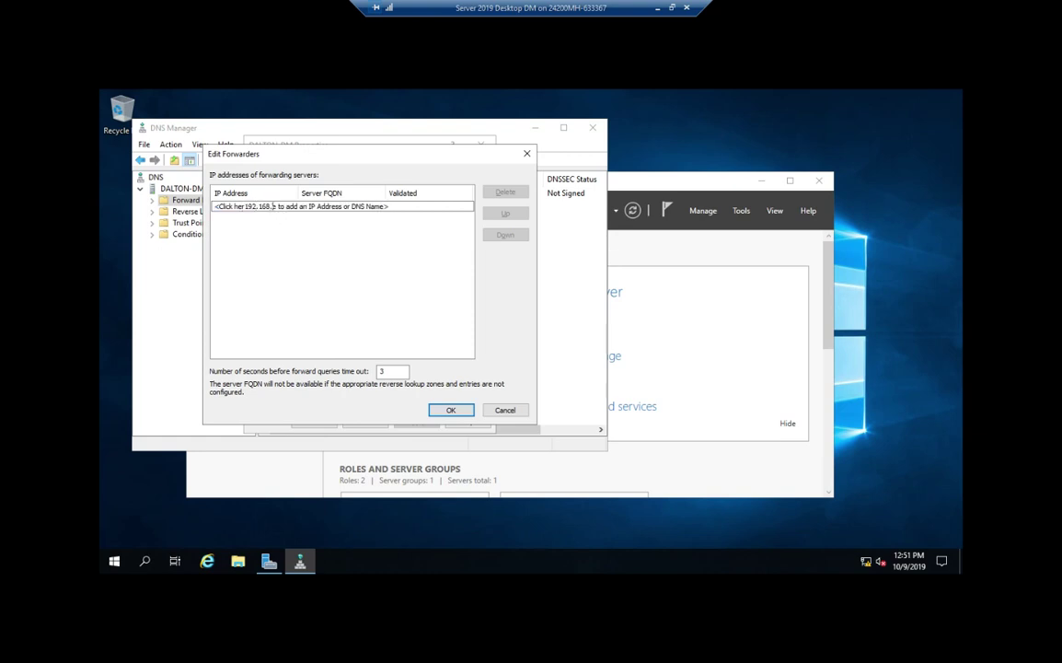
{"action": "key", "text": "Delete"}
{"action": "key", "text": "Delete"}
{"action": "key", "text": "Delete"}
{"action": "key", "text": "Delete"}
{"action": "key", "text": "Delete"}
{"action": "key", "text": "Delete"}
{"action": "key", "text": "Delete"}
{"action": "key", "text": "Delete"}
{"action": "key", "text": "Delete"}
{"action": "key", "text": "Delete"}
{"action": "key", "text": "Delete"}
{"action": "key", "text": "Delete"}
{"action": "key", "text": "Delete"}
{"action": "key", "text": "Delete"}
{"action": "key", "text": "Delete"}
{"action": "key", "text": "Delete"}
{"action": "key", "text": "Delete"}
{"action": "key", "text": "Delete"}
{"action": "key", "text": "Delete"}
{"action": "key", "text": "Delete"}
{"action": "key", "text": "BackSpace"}
{"action": "key", "text": "BackSpace"}
{"action": "key", "text": "BackSpace"}
{"action": "key", "text": "BackSpace"}
{"action": "key", "text": "BackSpace"}
{"action": "key", "text": "BackSpace"}
{"action": "key", "text": "BackSpace"}
{"action": "key", "text": "BackSpace"}
{"action": "key", "text": "BackSpace"}
{"action": "key", "text": "BackSpace"}
{"action": "key", "text": "BackSpace"}
{"action": "key", "text": "BackSpace"}
{"action": "key", "text": "BackSpace"}
{"action": "key", "text": "BackSpace"}
{"action": "key", "text": "BackSpace"}
{"action": "key", "text": "BackSpace"}
{"action": "key", "text": "BackSpace"}
{"action": "key", "text": "BackSpace"}
{"action": "type", "text": "1"}
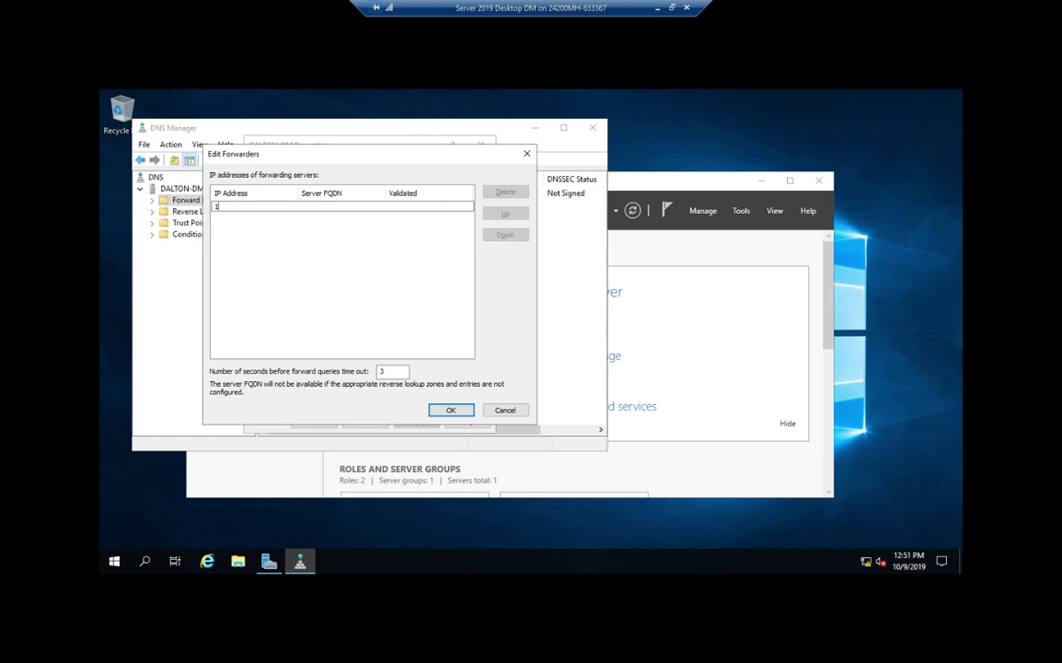
{"action": "type", "text": "92.168.4.10"}
{"action": "key", "text": "Tab"}
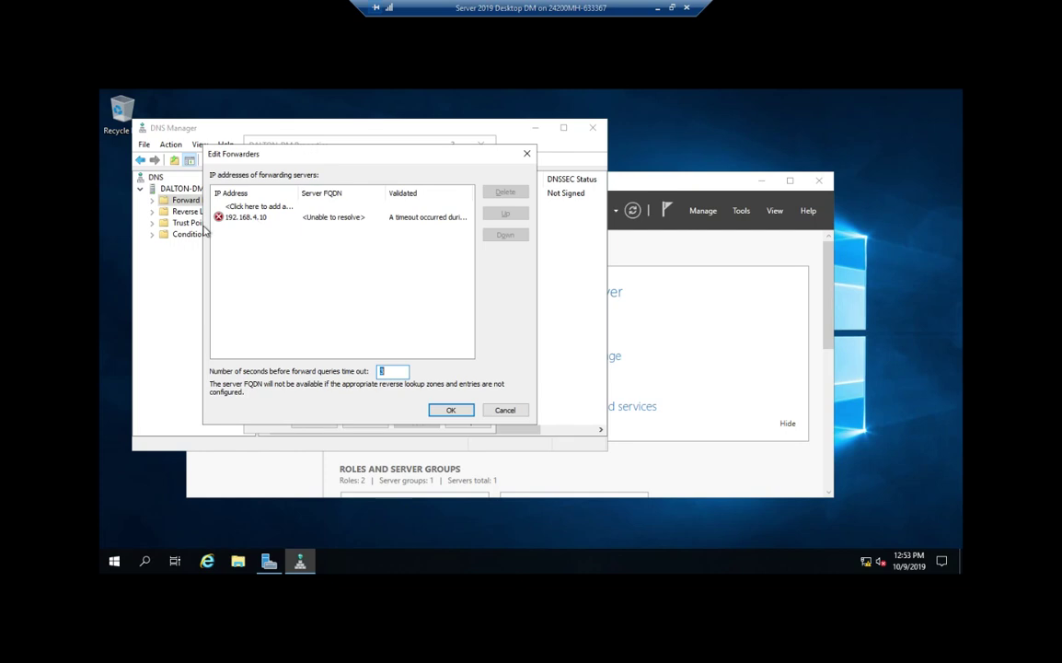
Step: Cancel Edit Forwarders and DALTON-DM Properties without saving, then show the empty Conditional Forwarders node
{"action": "left_click", "coordinate": [504, 412]}
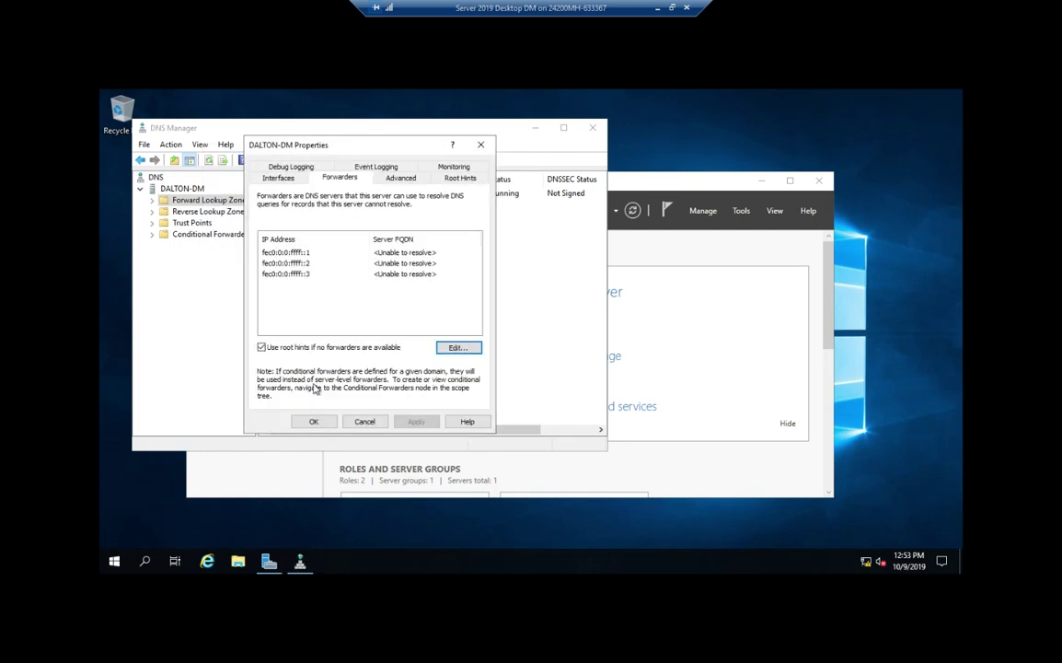
{"action": "left_click", "coordinate": [368, 425]}
{"action": "left_click", "coordinate": [367, 423]}
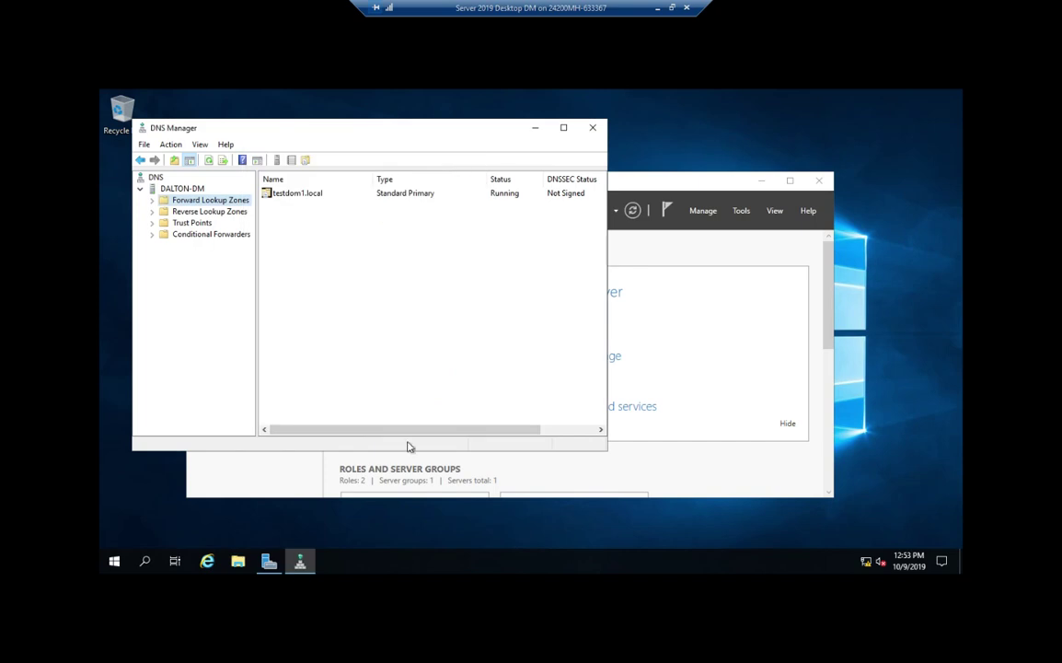
{"action": "left_click", "coordinate": [194, 236]}
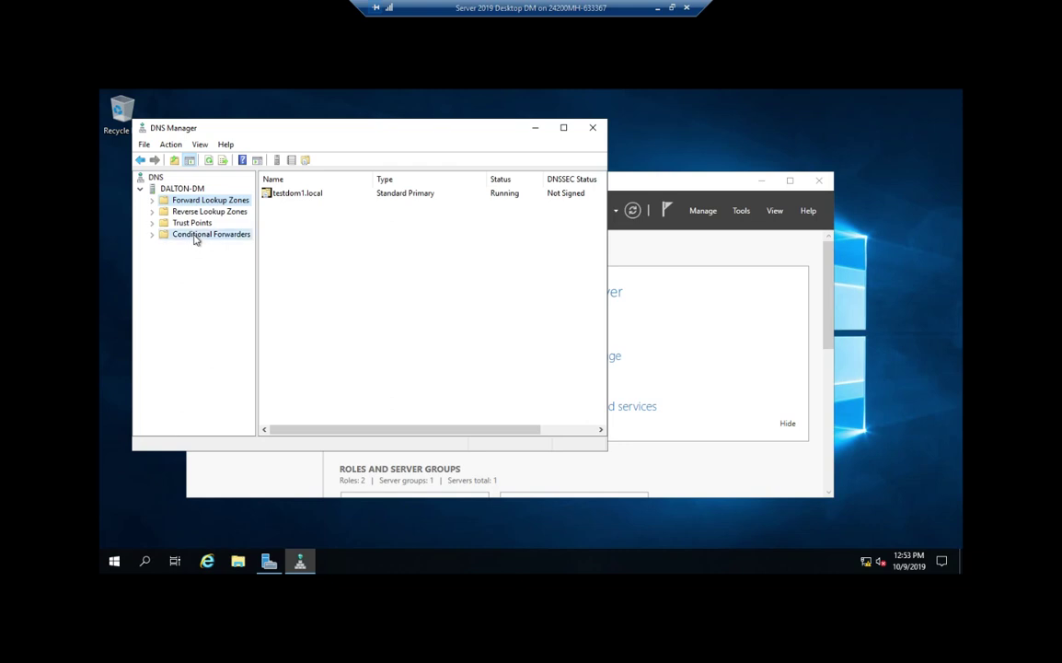
Step: Create a yvcc.local conditional forwarder with master server 172.16.4.13 and save it
{"action": "right_click", "coordinate": [328, 245]}
{"action": "left_click", "coordinate": [410, 255]}
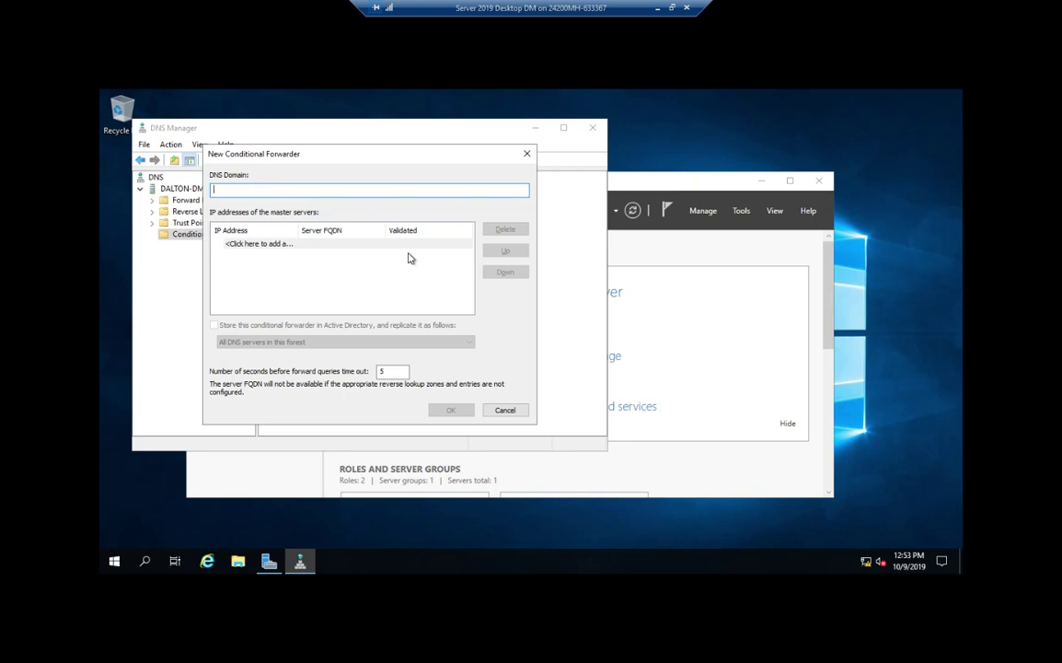
{"action": "type", "text": "yvcc.local"}
{"action": "left_click", "coordinate": [264, 244]}
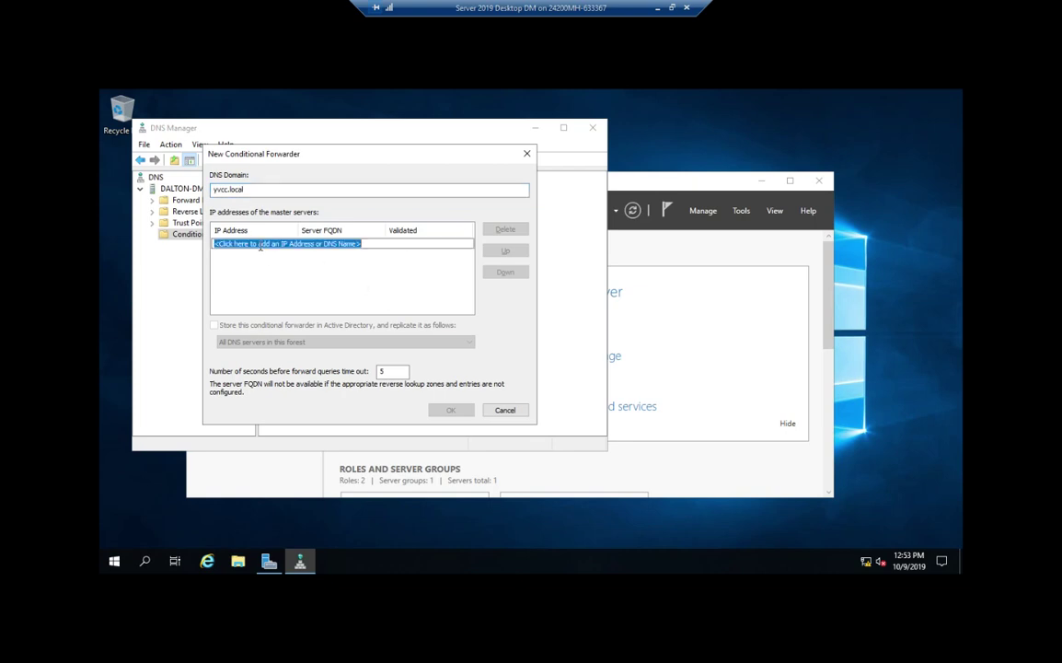
{"action": "type", "text": "172.16."}
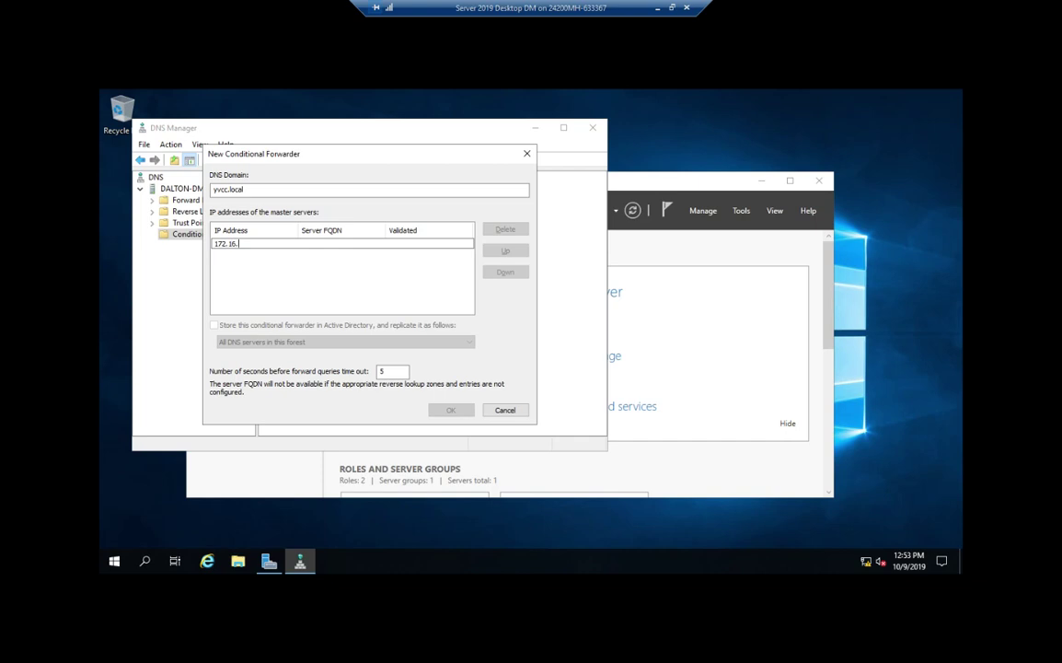
{"action": "type", "text": "4.13"}
{"action": "key", "text": "Tab"}
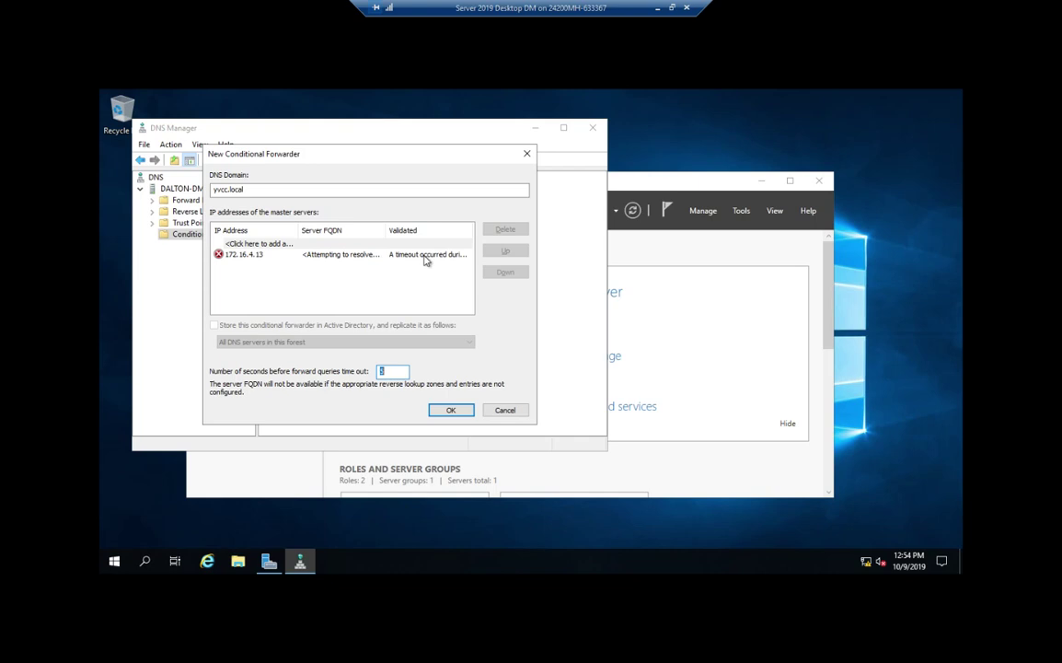
{"action": "left_click", "coordinate": [451, 409]}
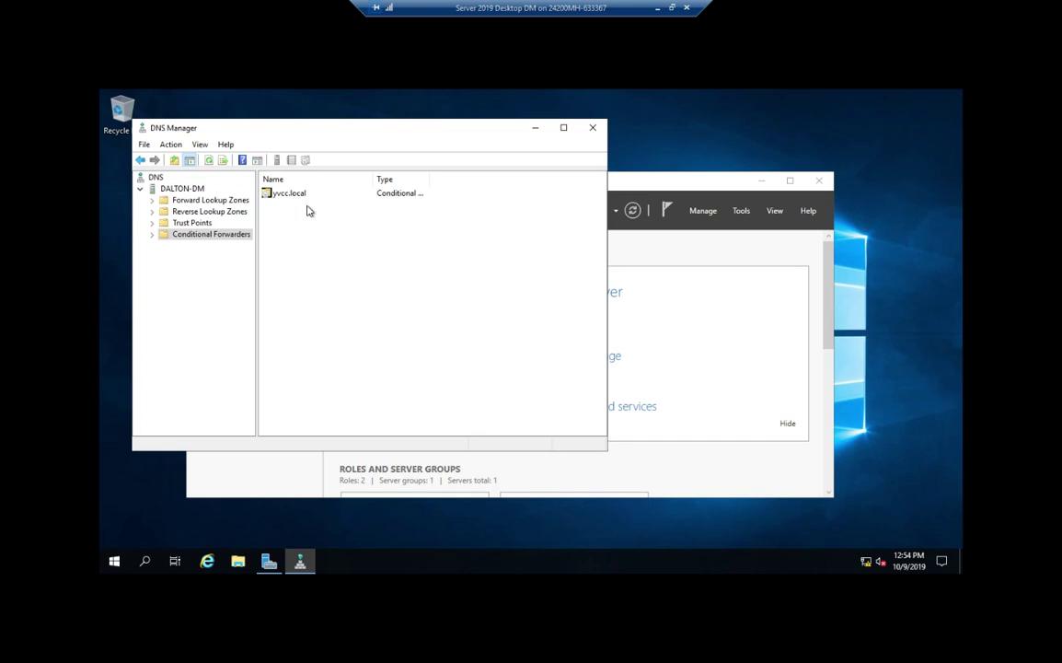
Step: Open yvcc.local's details to view its master server 172.16.4.13
{"action": "double_click", "coordinate": [278, 193]}
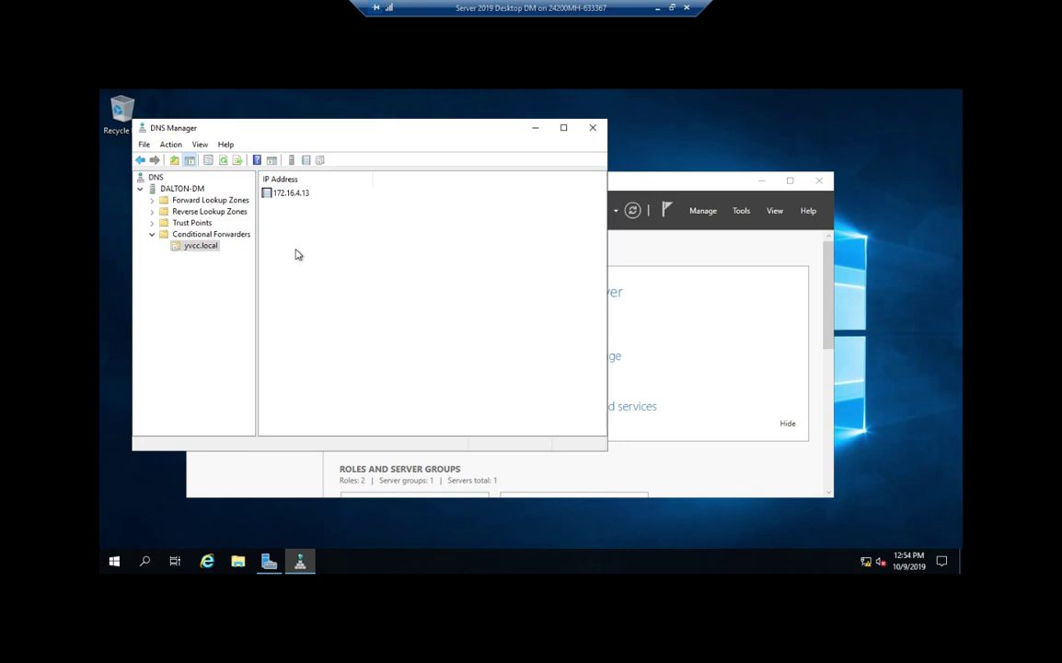
Step: Delete the yvcc.local conditional forwarder, confirming with Yes, and close DNS Manager
{"action": "right_click", "coordinate": [197, 247]}
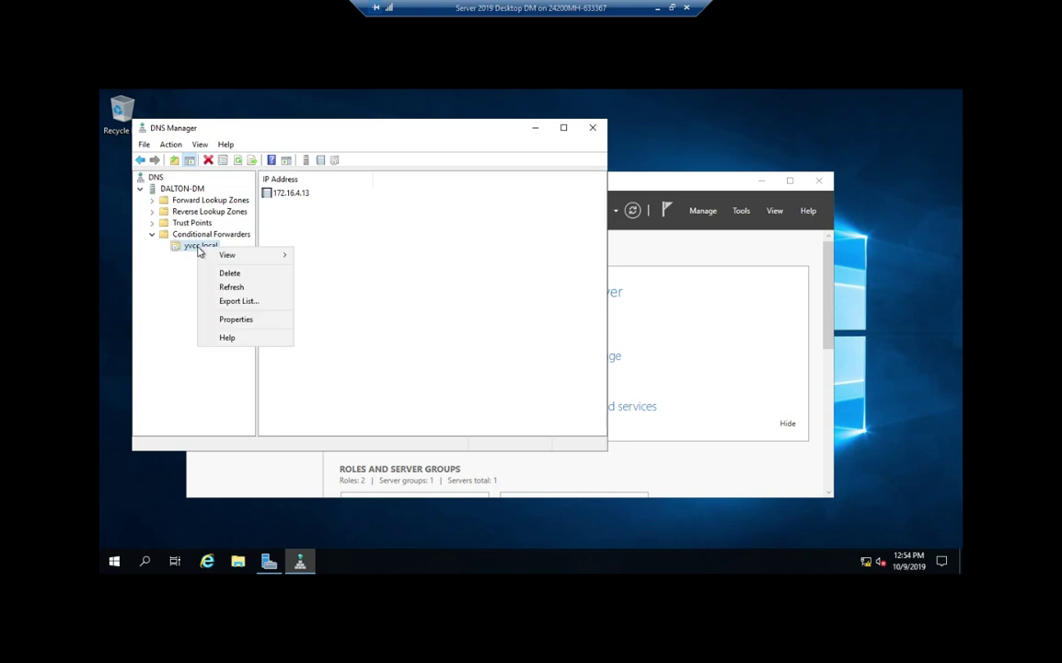
{"action": "left_click", "coordinate": [241, 274]}
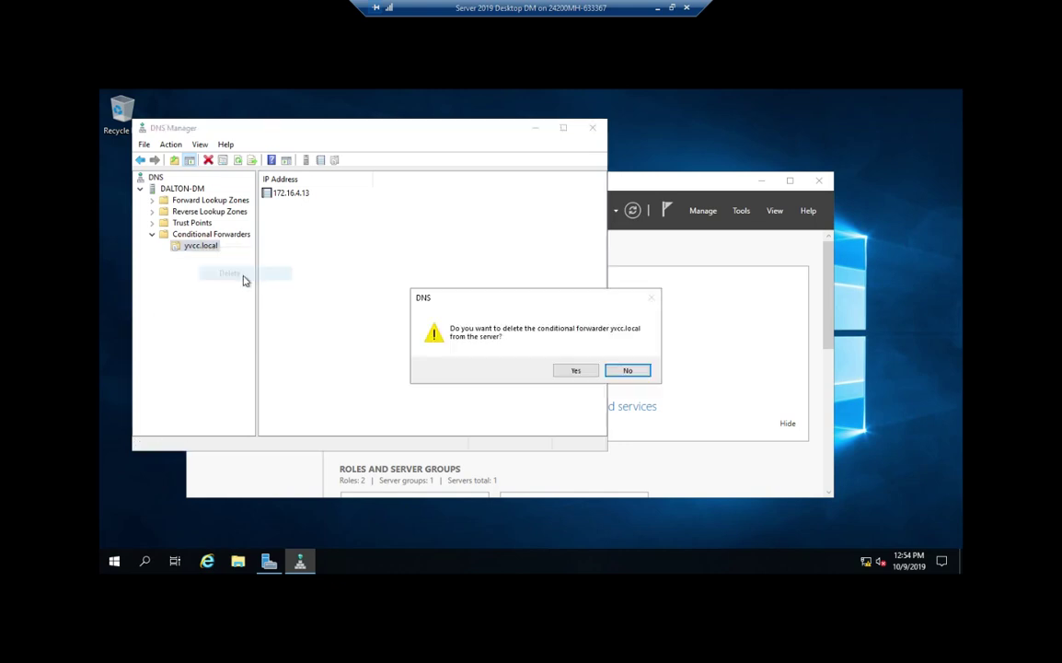
{"action": "left_click", "coordinate": [574, 370]}
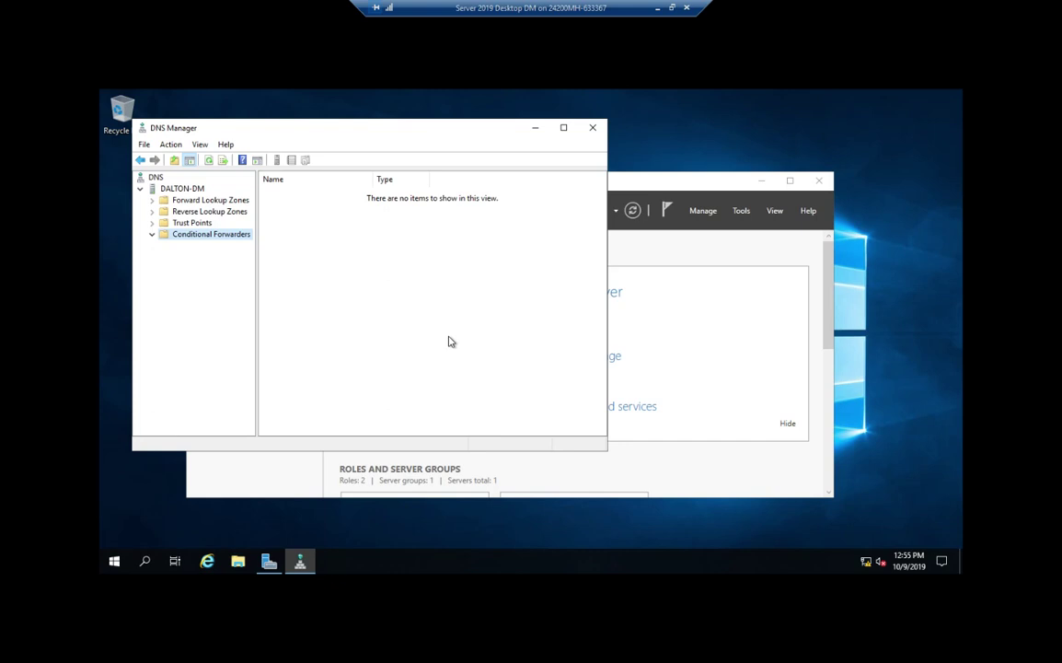
{"action": "left_click", "coordinate": [593, 127]}
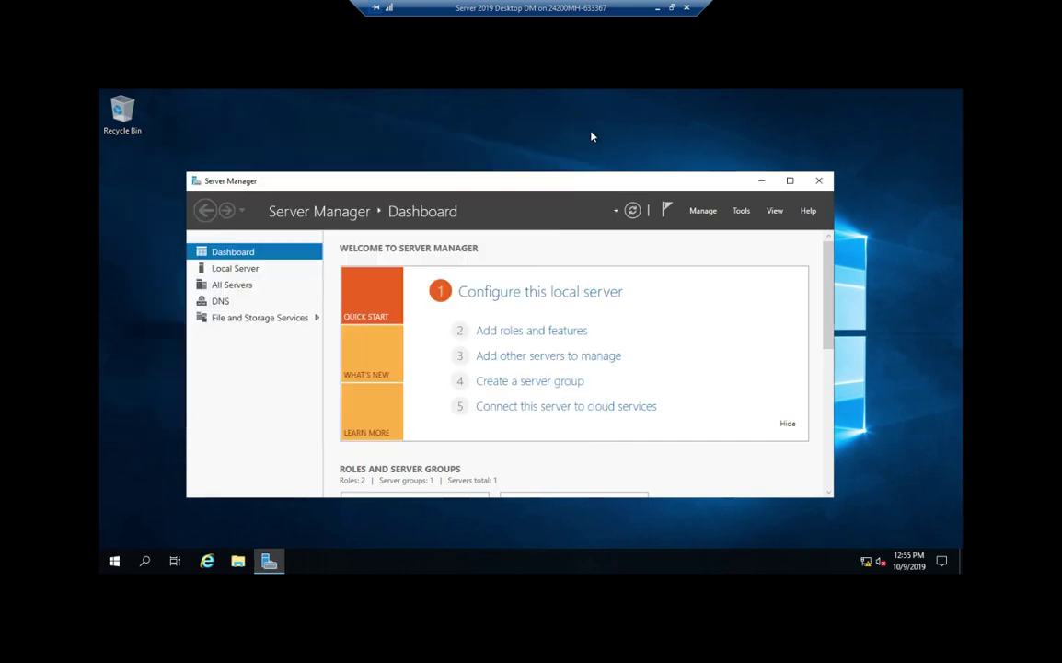